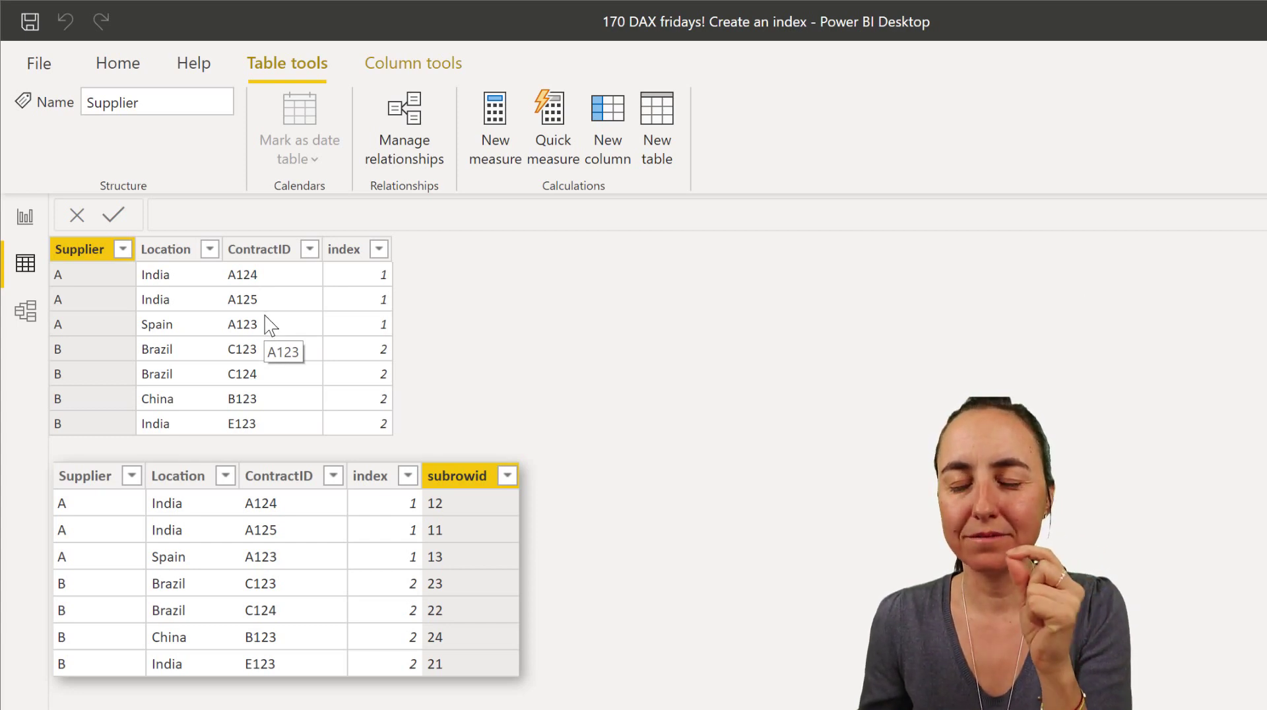
Show the CALCULATE/DISTINCTCOUNT/EARLIER formula behind the Supplier table's index column
{"action": "left_click", "coordinate": [360, 251]}
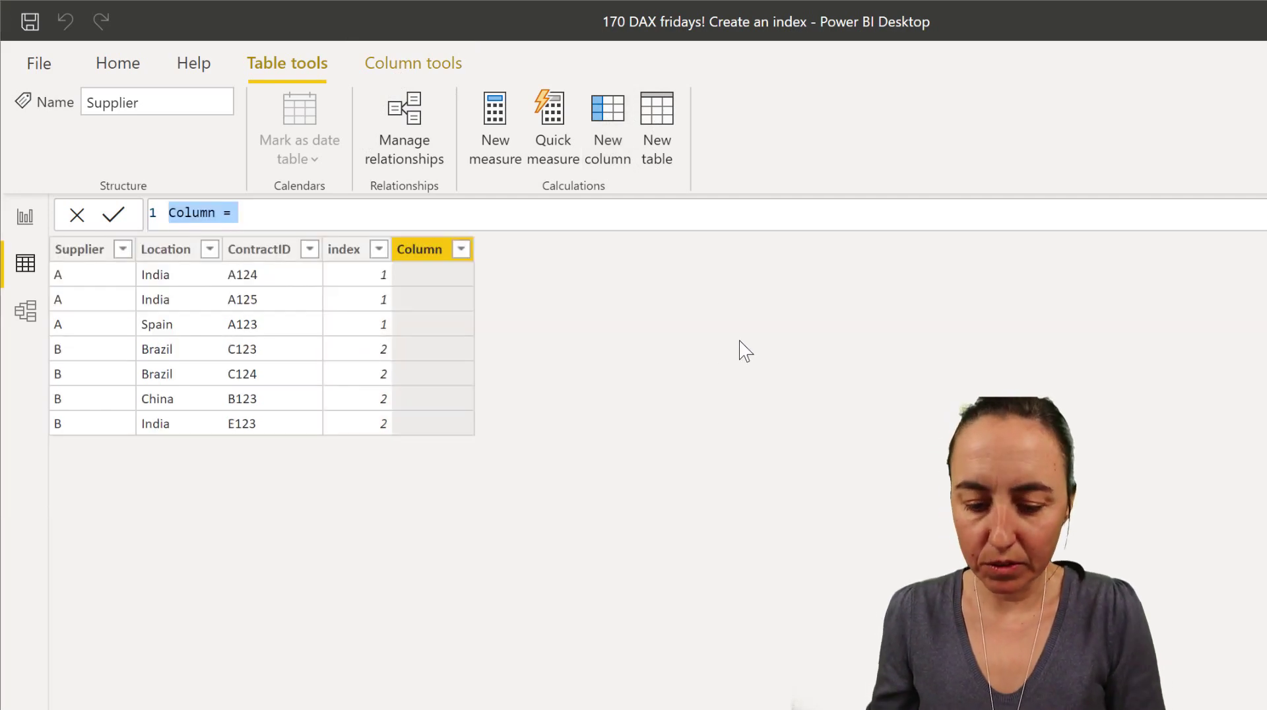
Rename the new calculated column's formula to begin 'subrowid ='
{"action": "type", "text": "subrowid"}
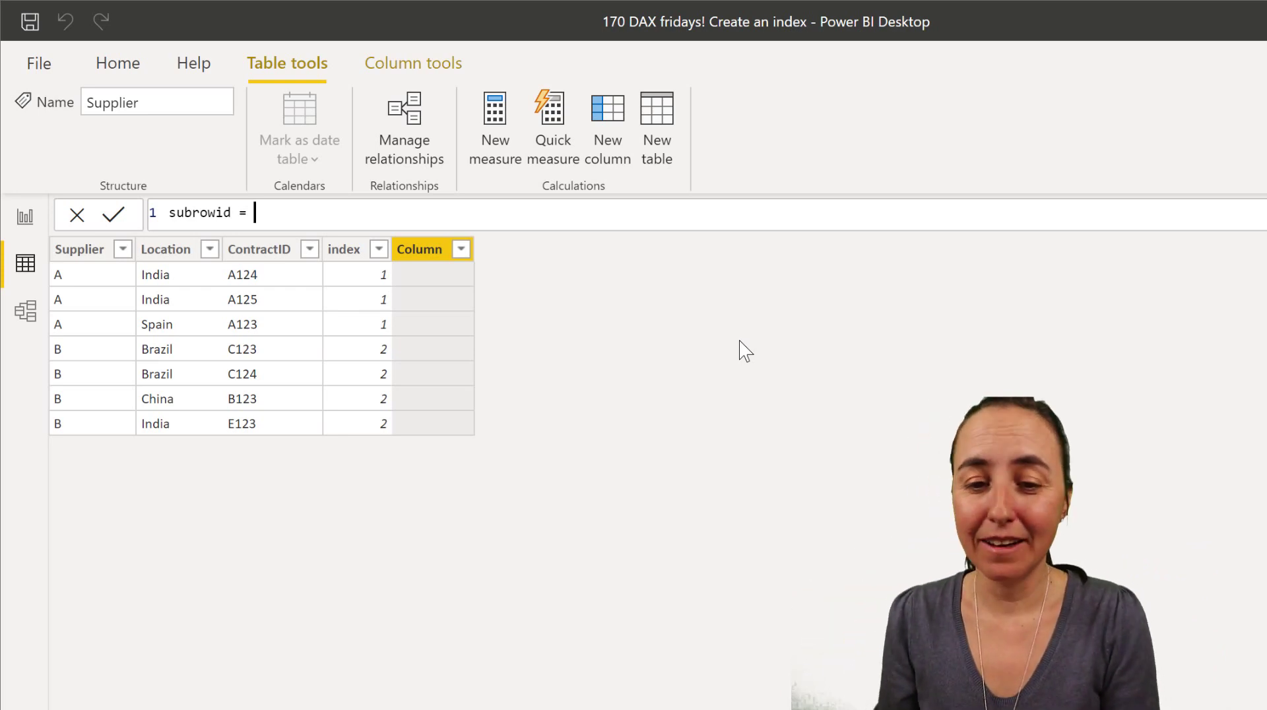
Enter RANKX( FILTER(Supplier on new lines in the subrowid formula
{"action": "key", "text": "shift+Return"}
{"action": "type", "text": "ran"}
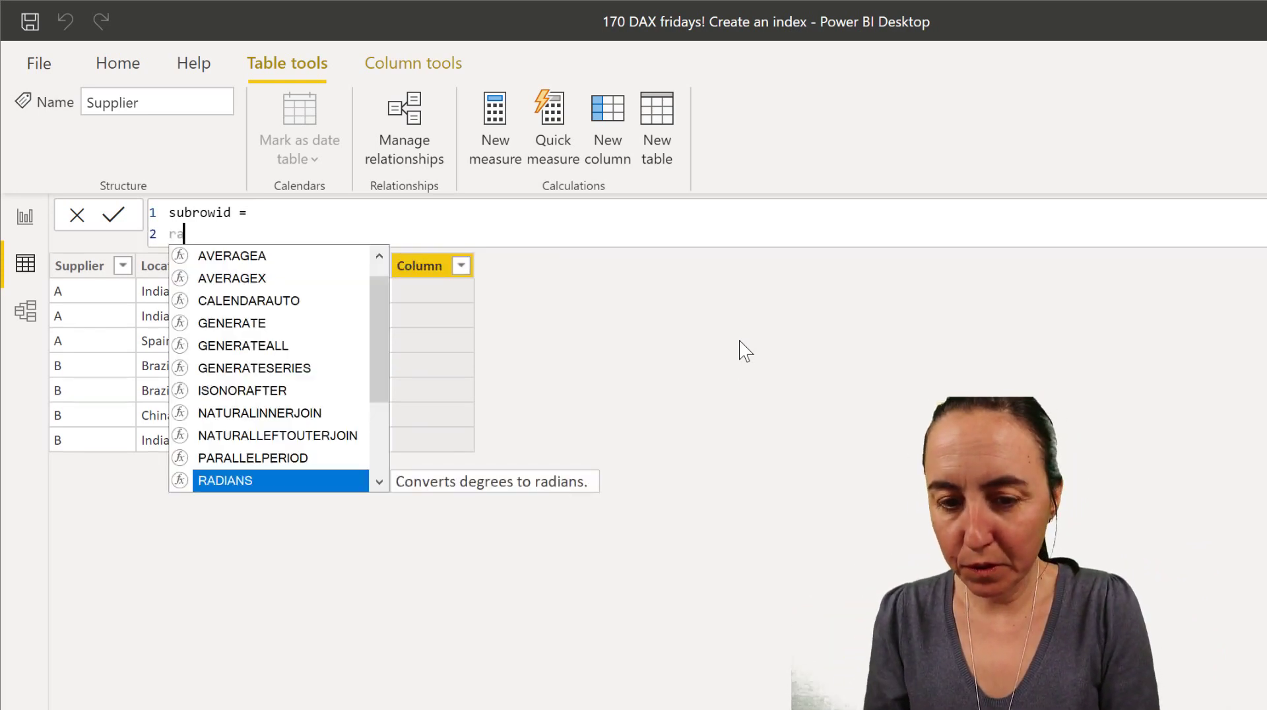
{"action": "key", "text": "Down"}
{"action": "key", "text": "Down"}
{"action": "key", "text": "Down"}
{"action": "key", "text": "Tab"}
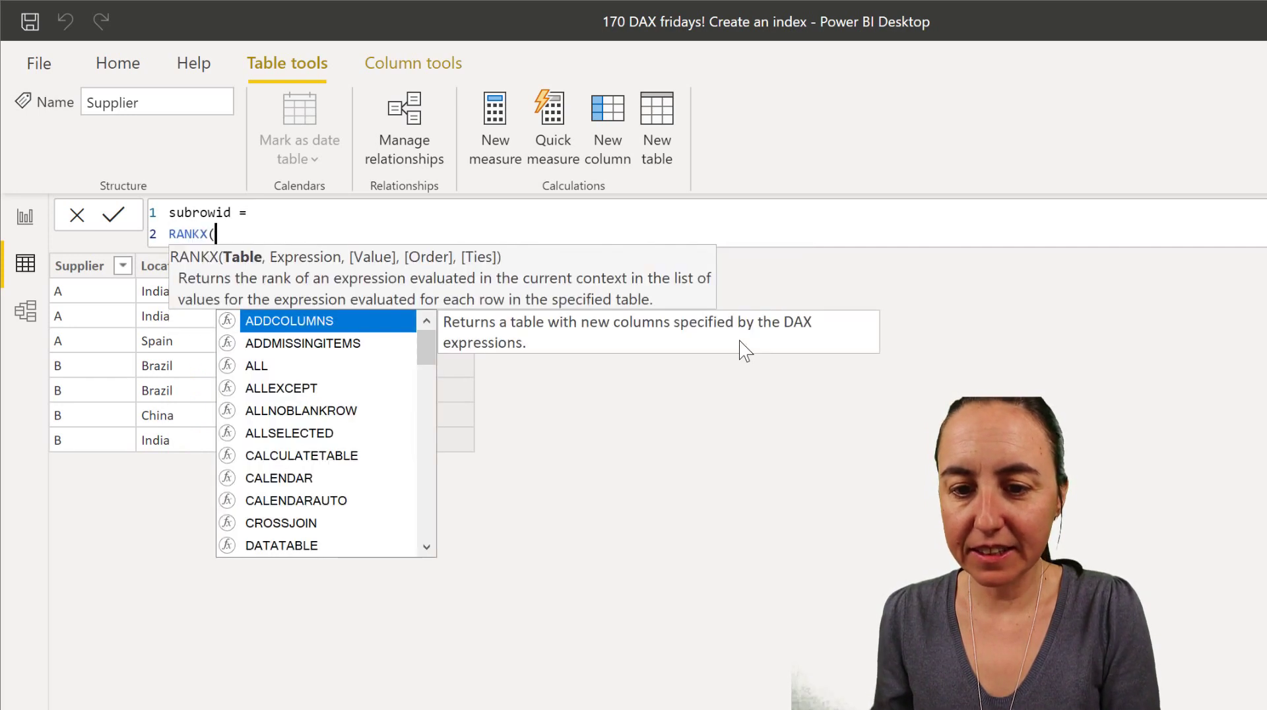
{"action": "key", "text": "shift+Return"}
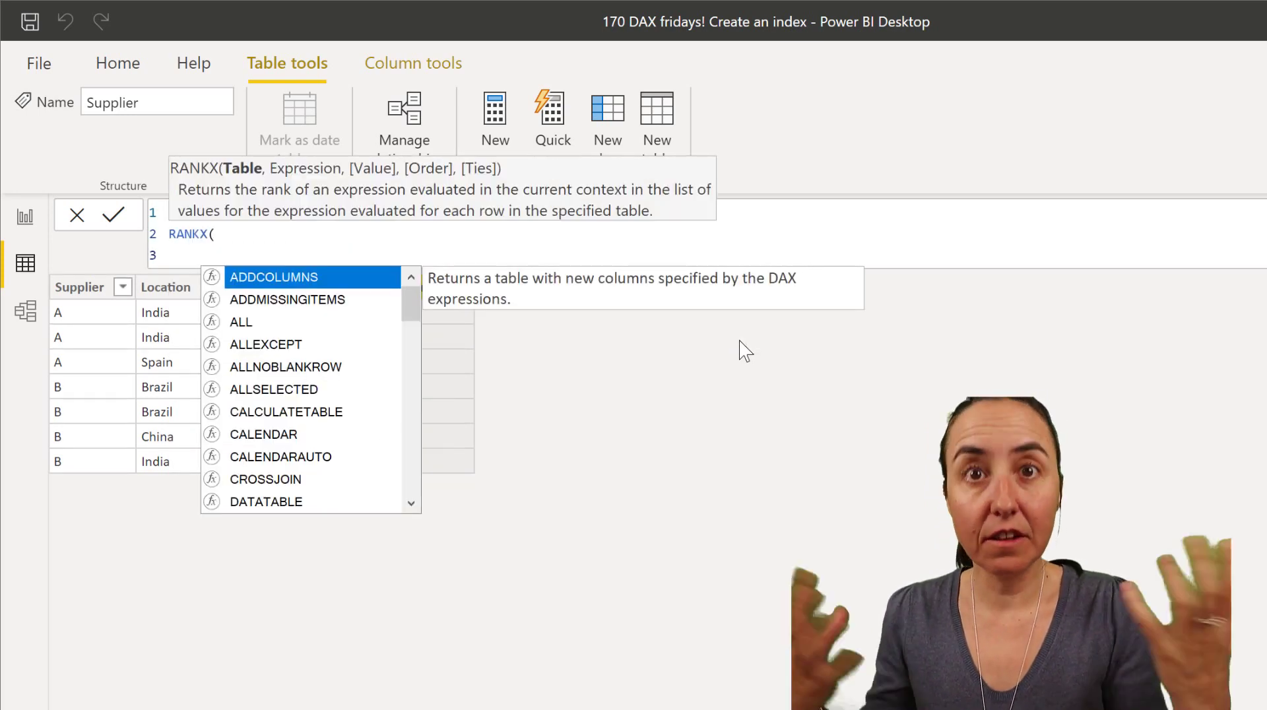
{"action": "type", "text": "filt"}
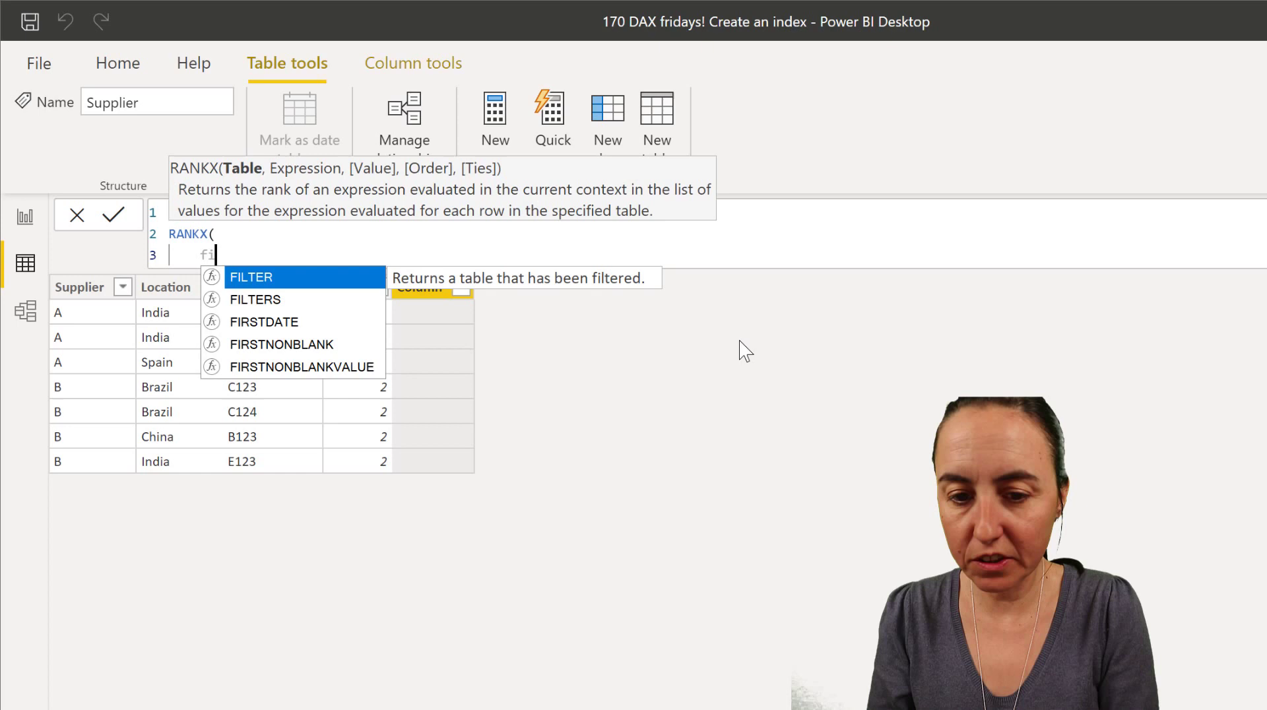
{"action": "key", "text": "Tab"}
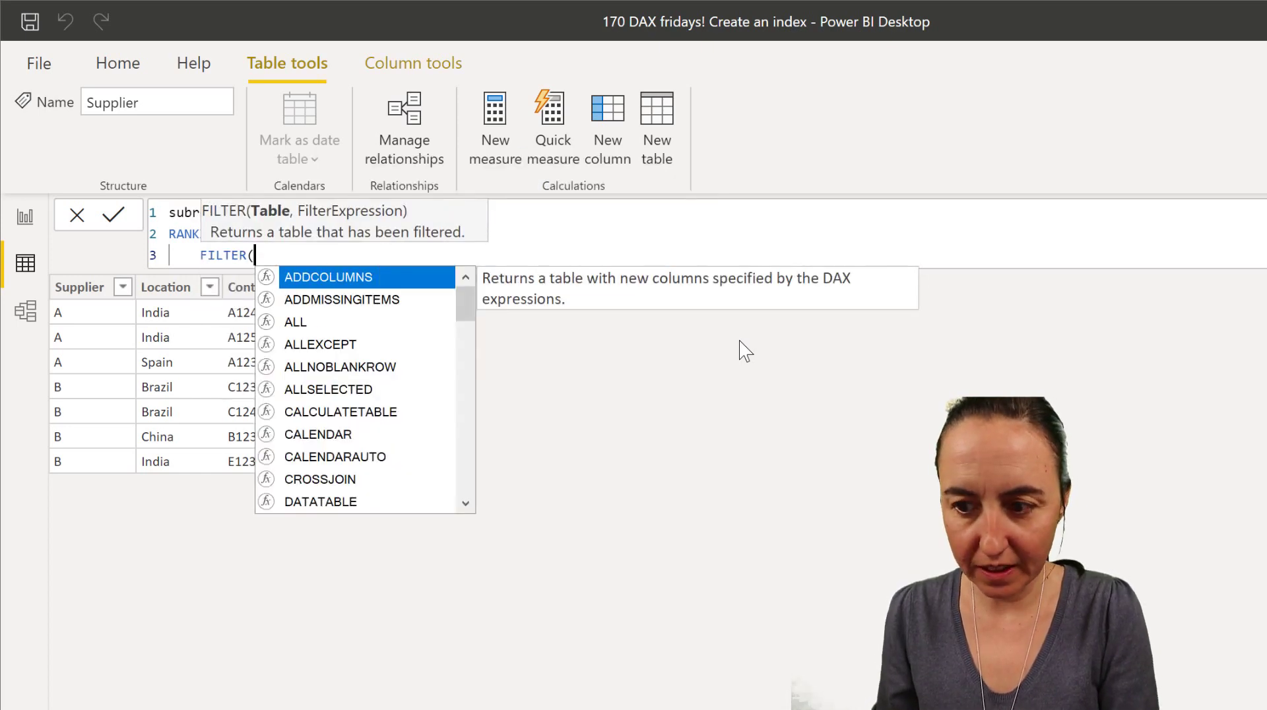
{"action": "type", "text": "sup"}
{"action": "key", "text": "Tab"}
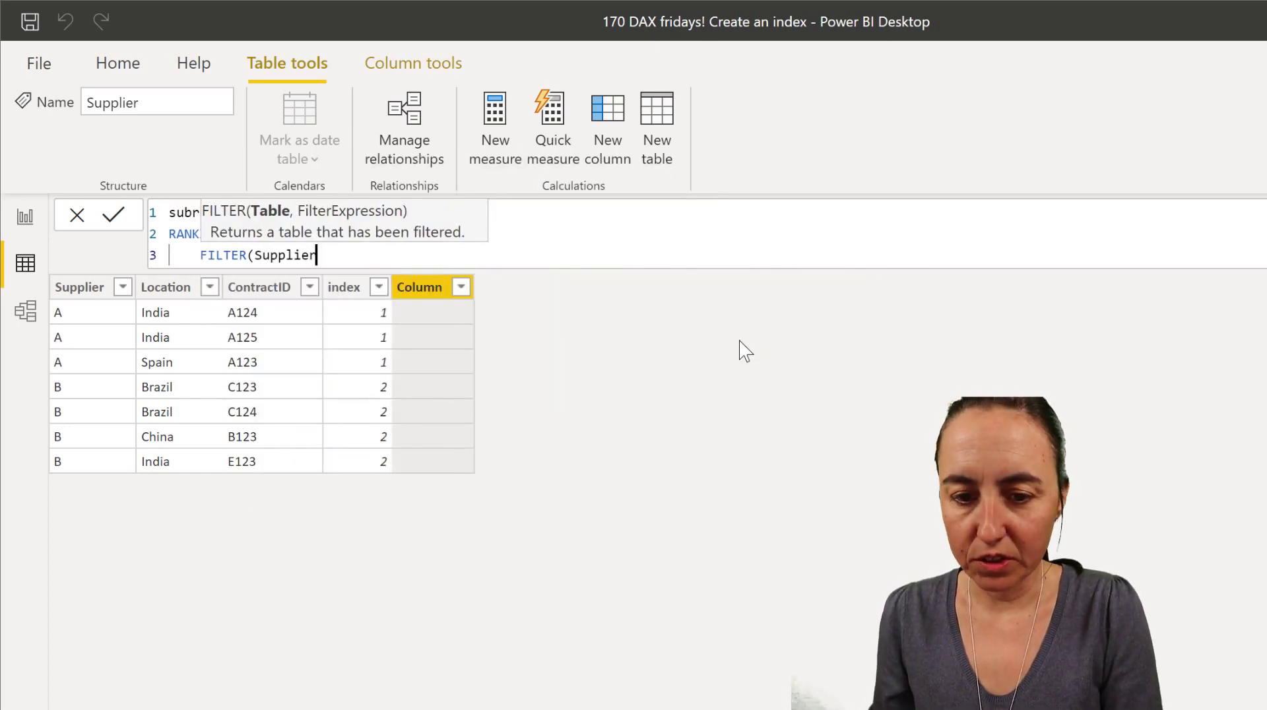
Add the filter condition Supplier[Supplier]=EARLIER(Supplier[Supplier]) and close FILTER
{"action": "type", "text": ","}
{"action": "key", "text": "shift+Return"}
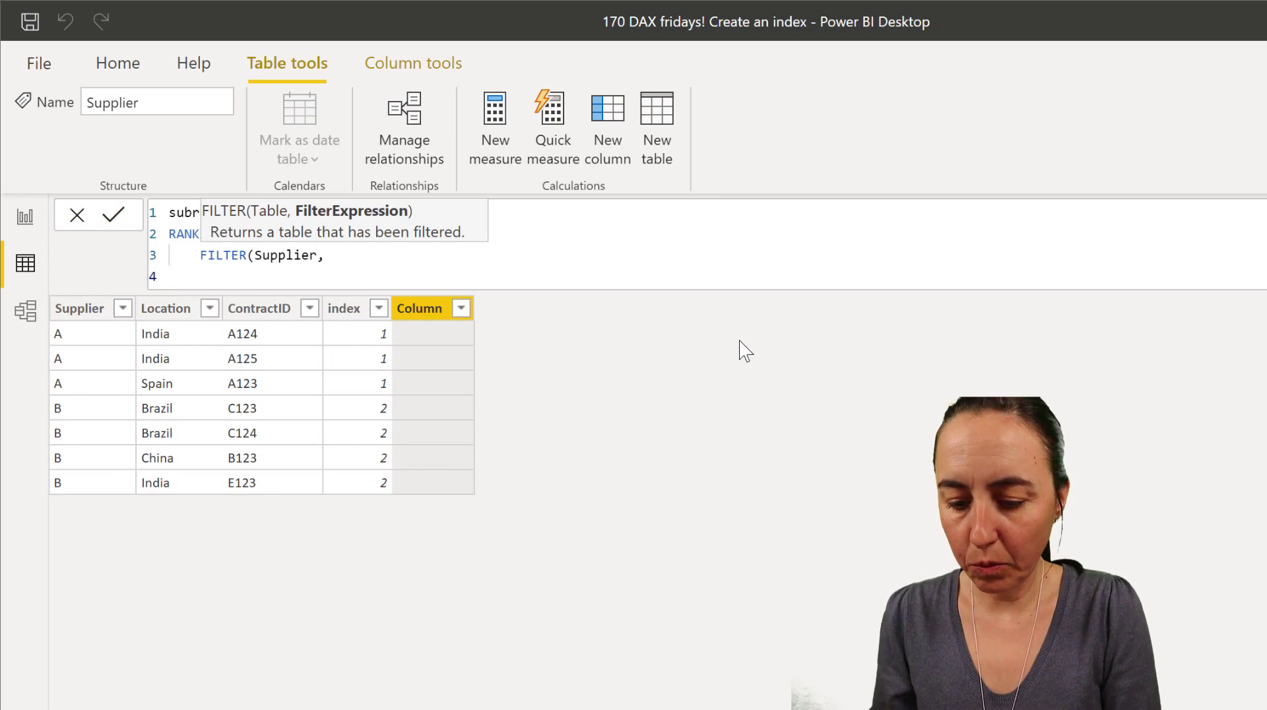
{"action": "type", "text": "sup"}
{"action": "key", "text": "Down"}
{"action": "key", "text": "Down"}
{"action": "key", "text": "Down"}
{"action": "key", "text": "Down"}
{"action": "key", "text": "Tab"}
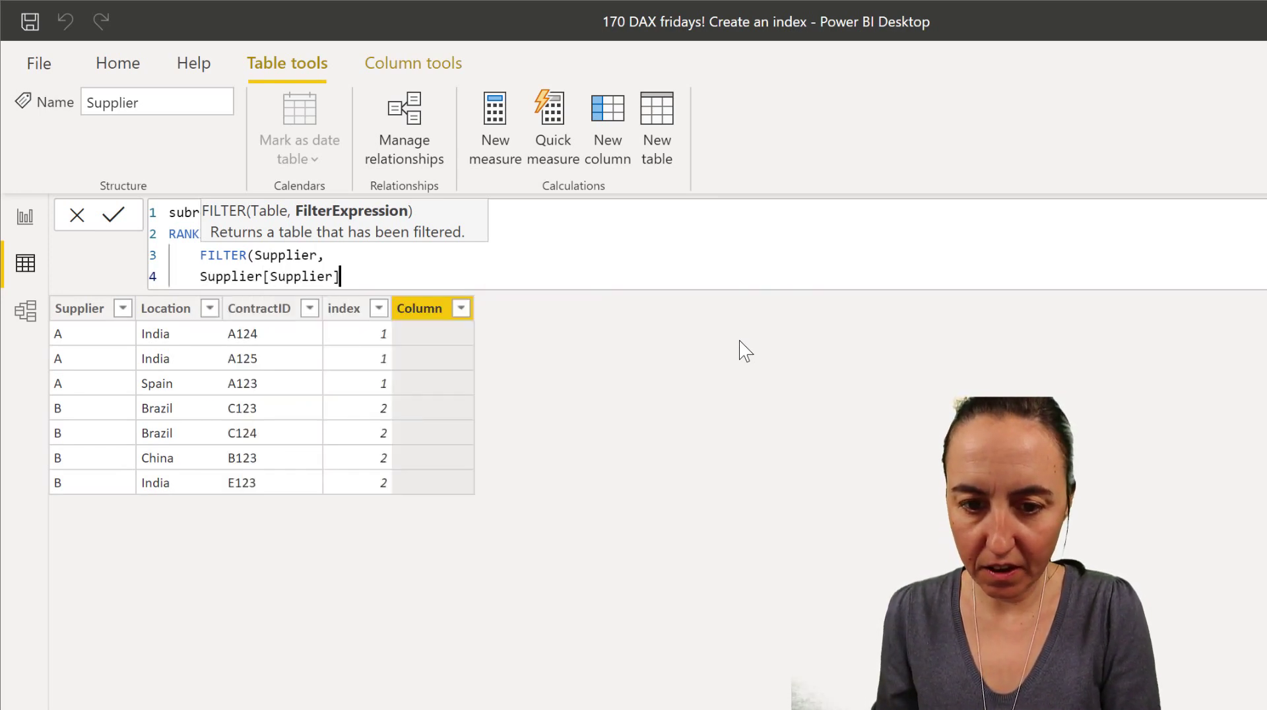
{"action": "type", "text": "=earli"}
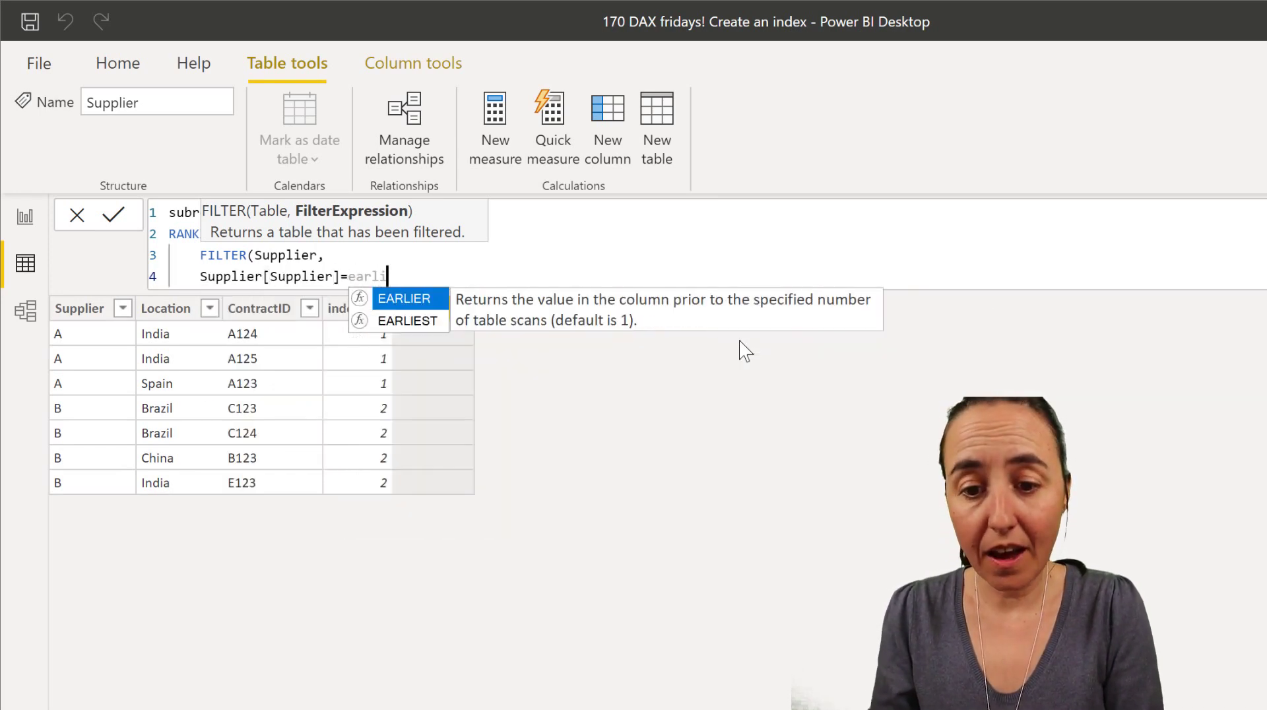
{"action": "key", "text": "Tab"}
{"action": "key", "text": "Down"}
{"action": "key", "text": "Down"}
{"action": "key", "text": "Down"}
{"action": "key", "text": "Down"}
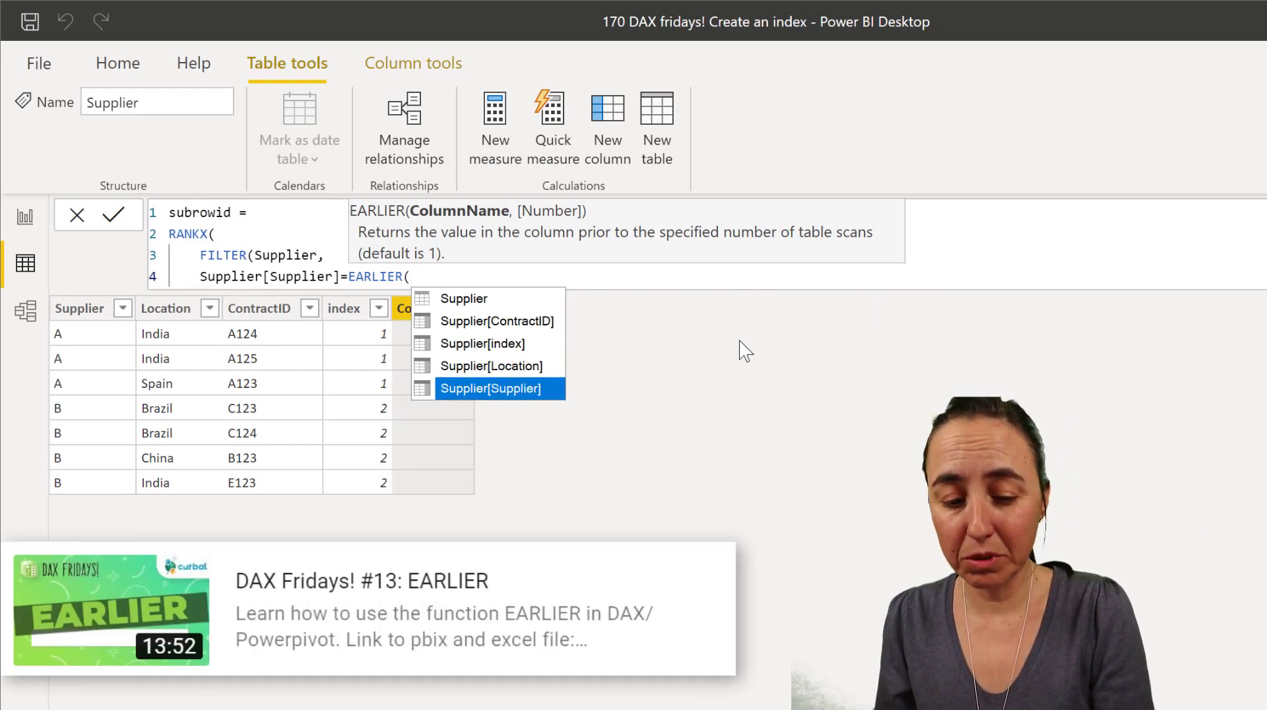
{"action": "key", "text": "Tab"}
{"action": "type", "text": ")"}
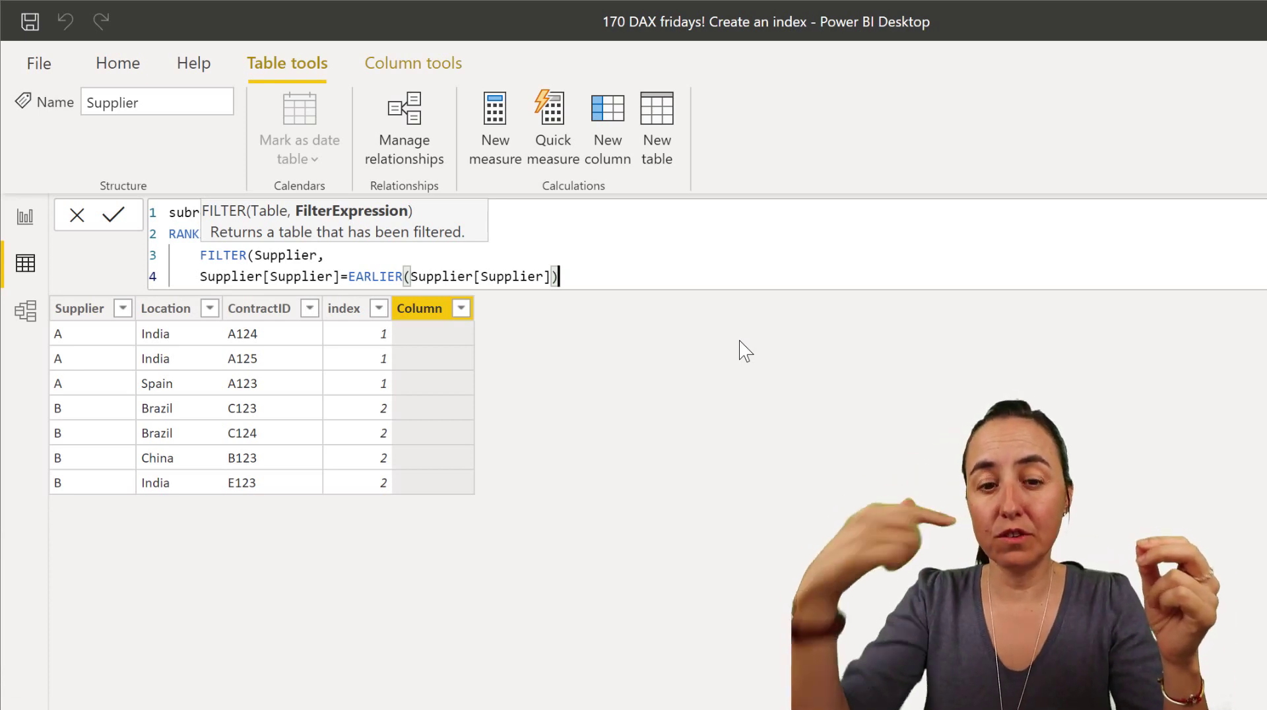
Select the whole FILTER expression as RANKX's table argument
{"action": "key", "text": "Escape"}
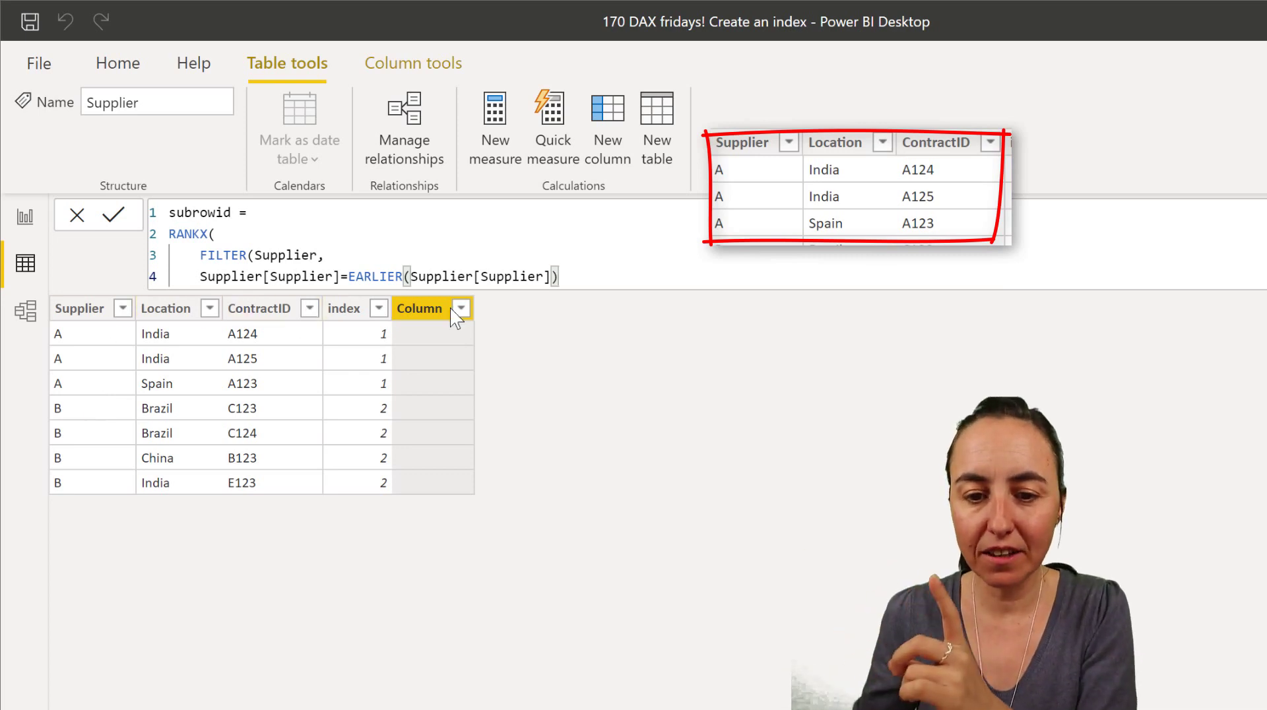
{"action": "key", "text": "Left"}
{"action": "key", "text": "Left"}
{"action": "left_click_drag", "start_coordinate": [558, 276], "coordinate": [209, 254]}
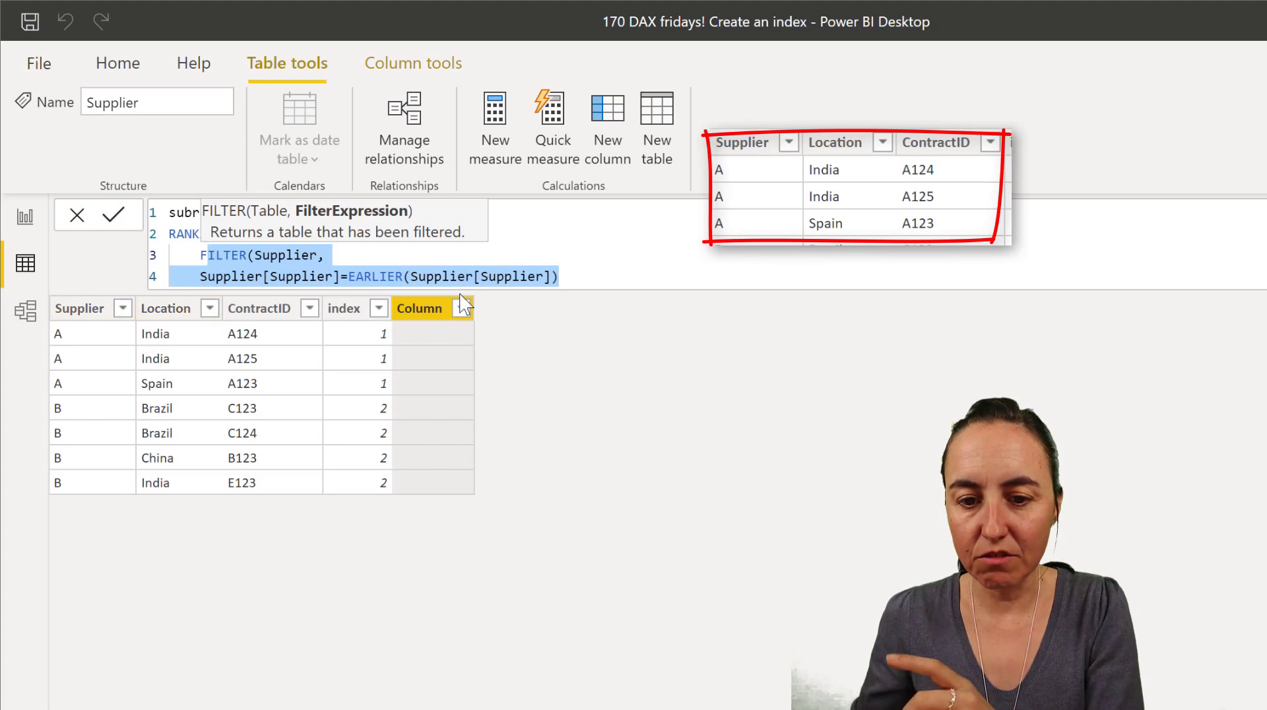
Add Supplier[ContractID] after the FILTER argument as RANKX's rank expression
{"action": "left_click", "coordinate": [577, 277]}
{"action": "type", "text": ")"}
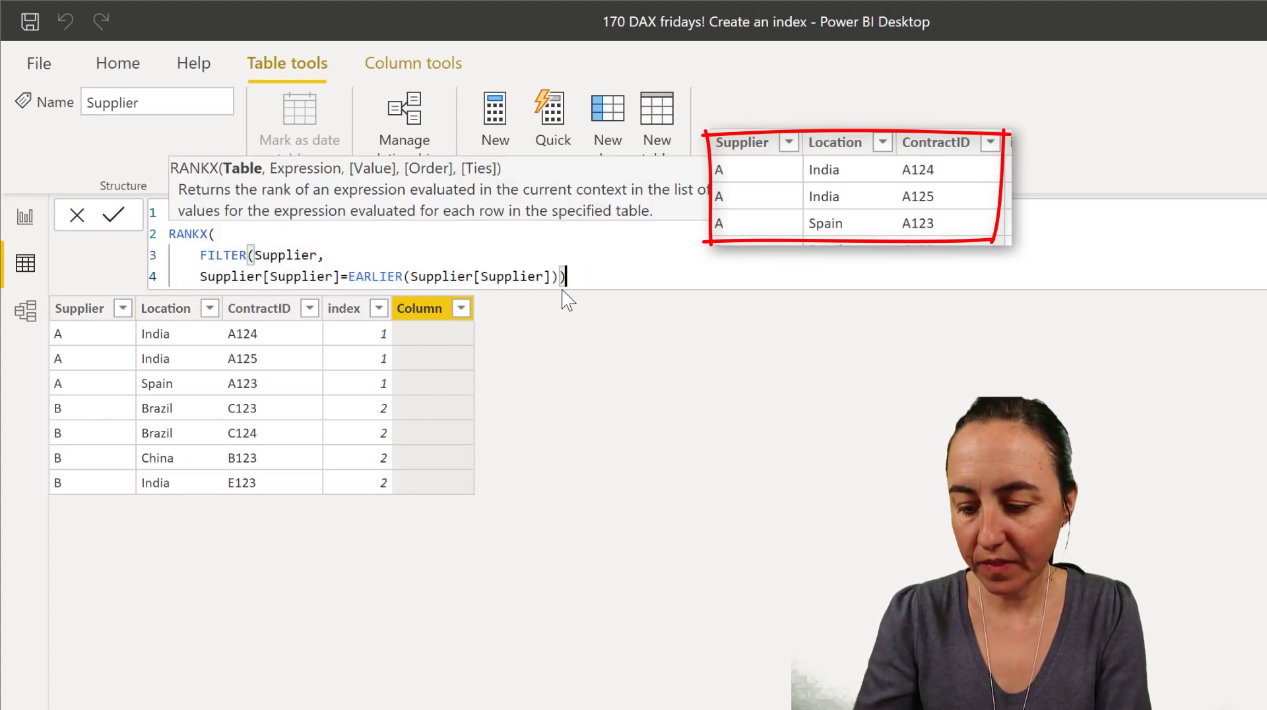
{"action": "type", "text": ","}
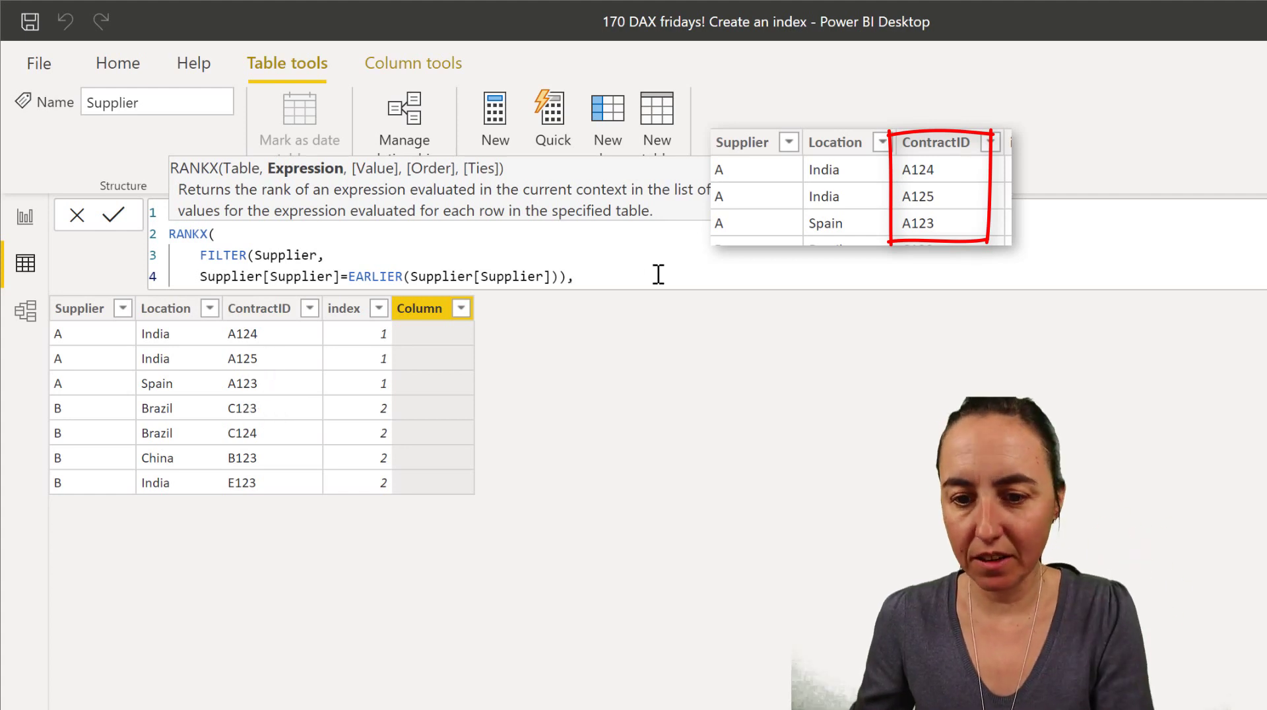
{"action": "type", "text": "con"}
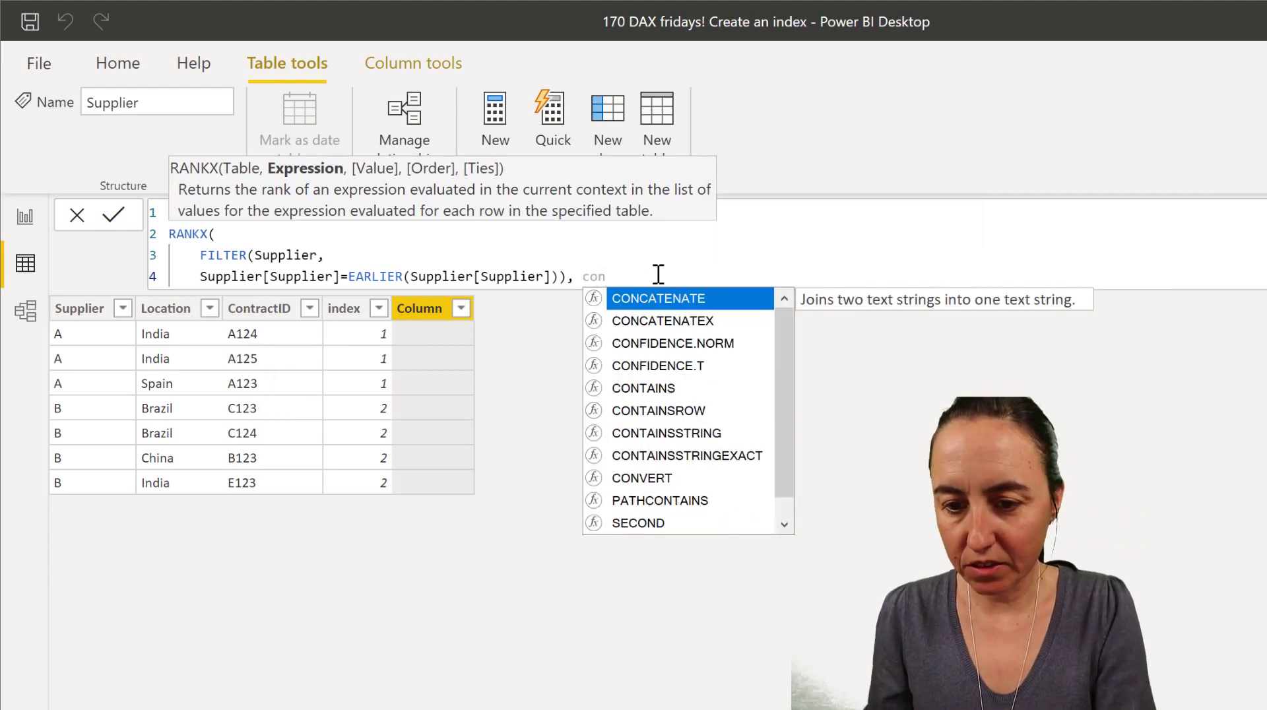
{"action": "type", "text": "tr"}
{"action": "key", "text": "Tab"}
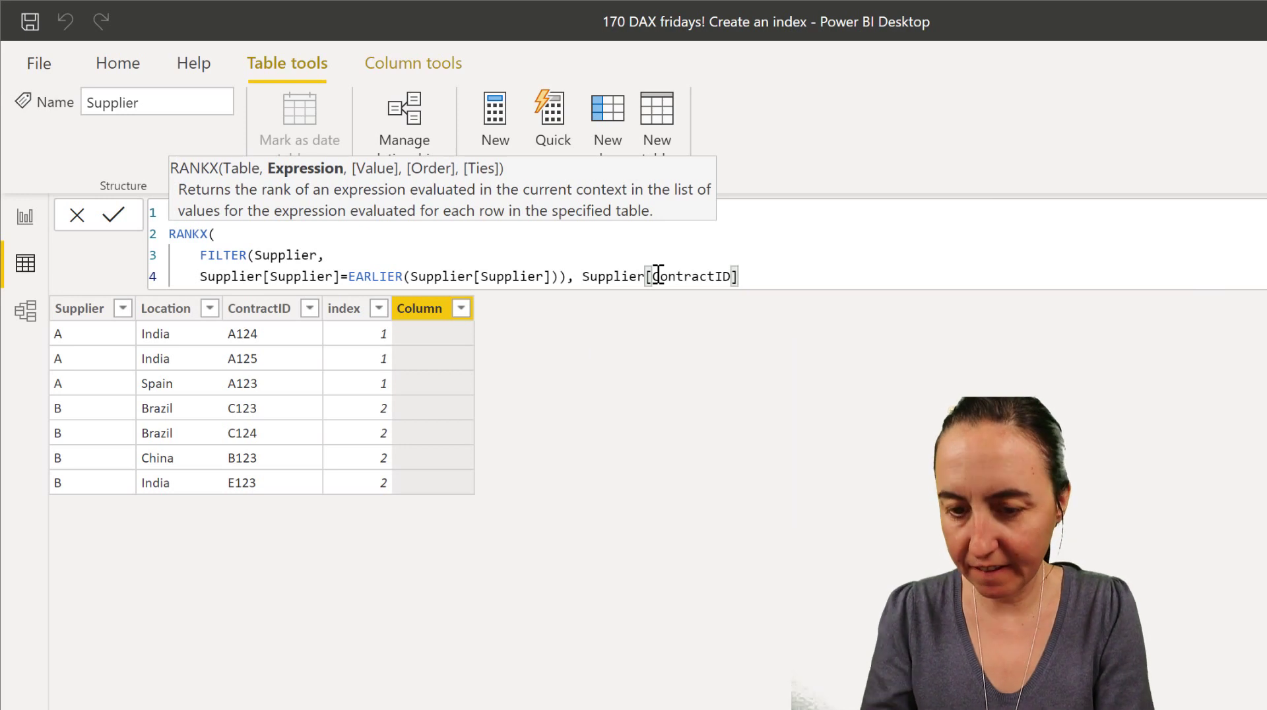
Close the formula and commit subrowid, giving ranks 2,1,3 for A and 3,2,4,1 for B
{"action": "type", "text": ")"}
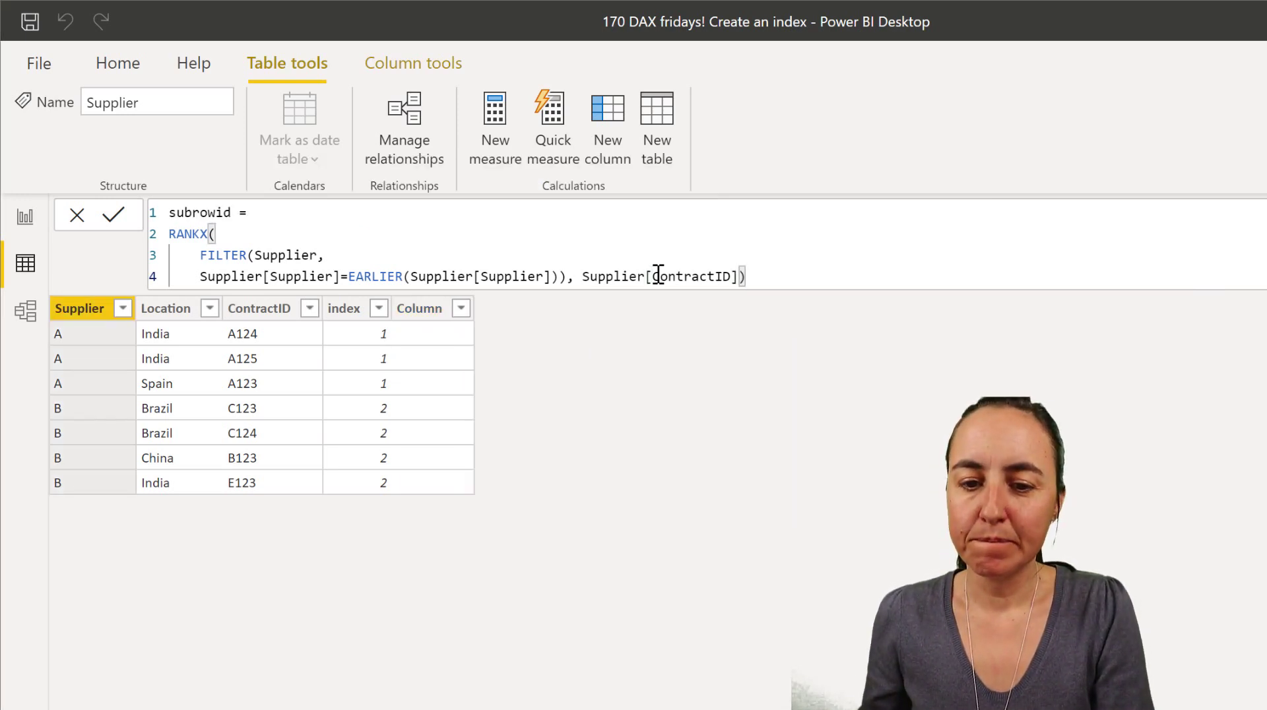
{"action": "key", "text": "Return"}
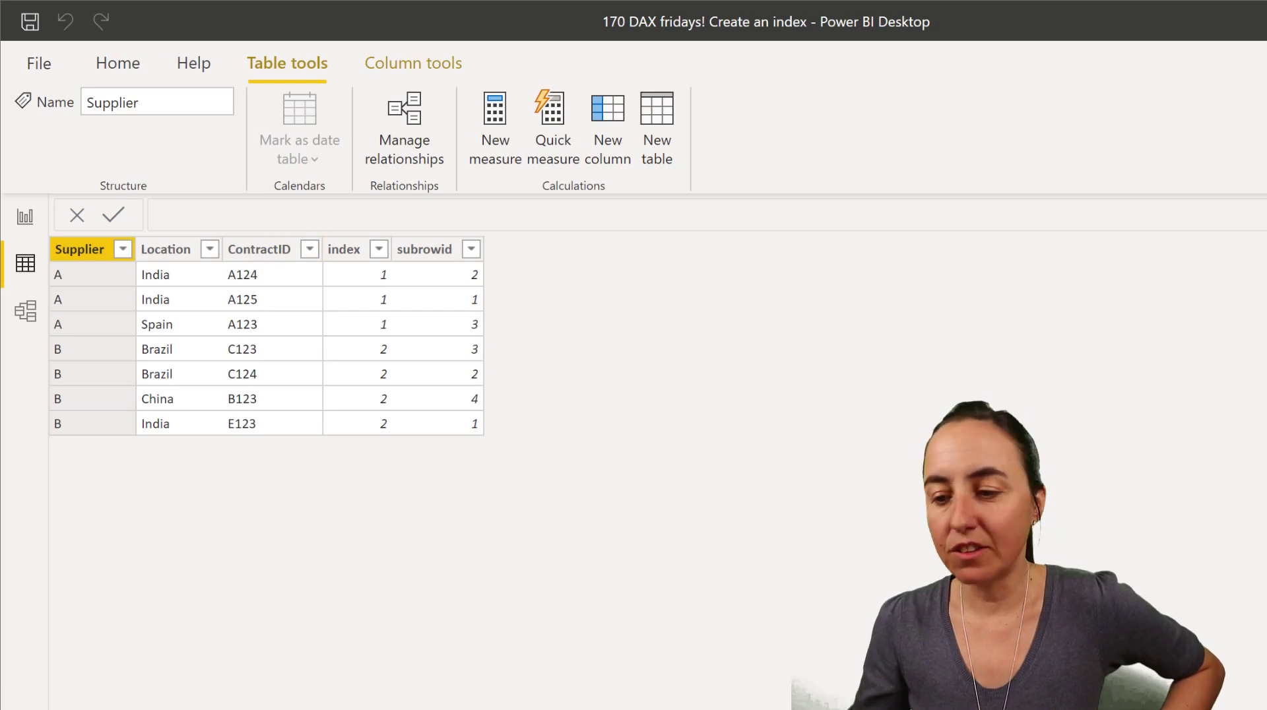
{"action": "key", "text": "Escape"}
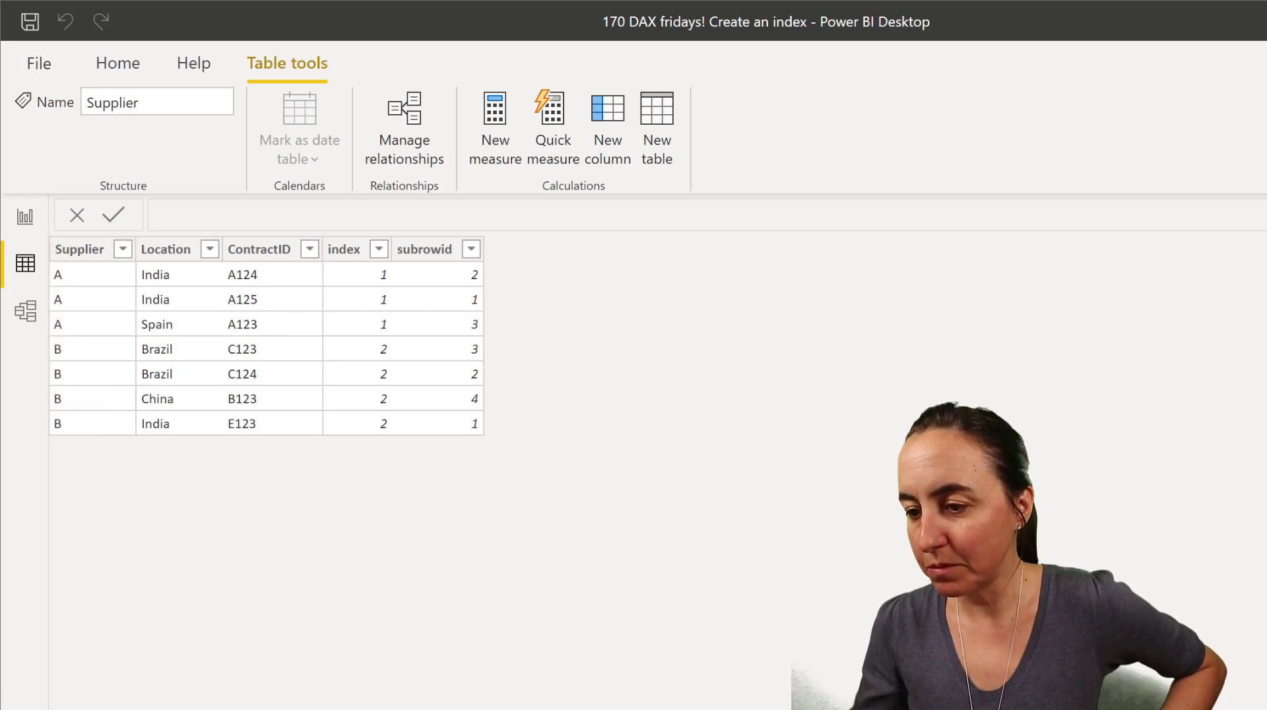
Switch to the Supplier (EX2) table and display its rowid column formula
{"action": "left_click", "coordinate": [1261, 369]}
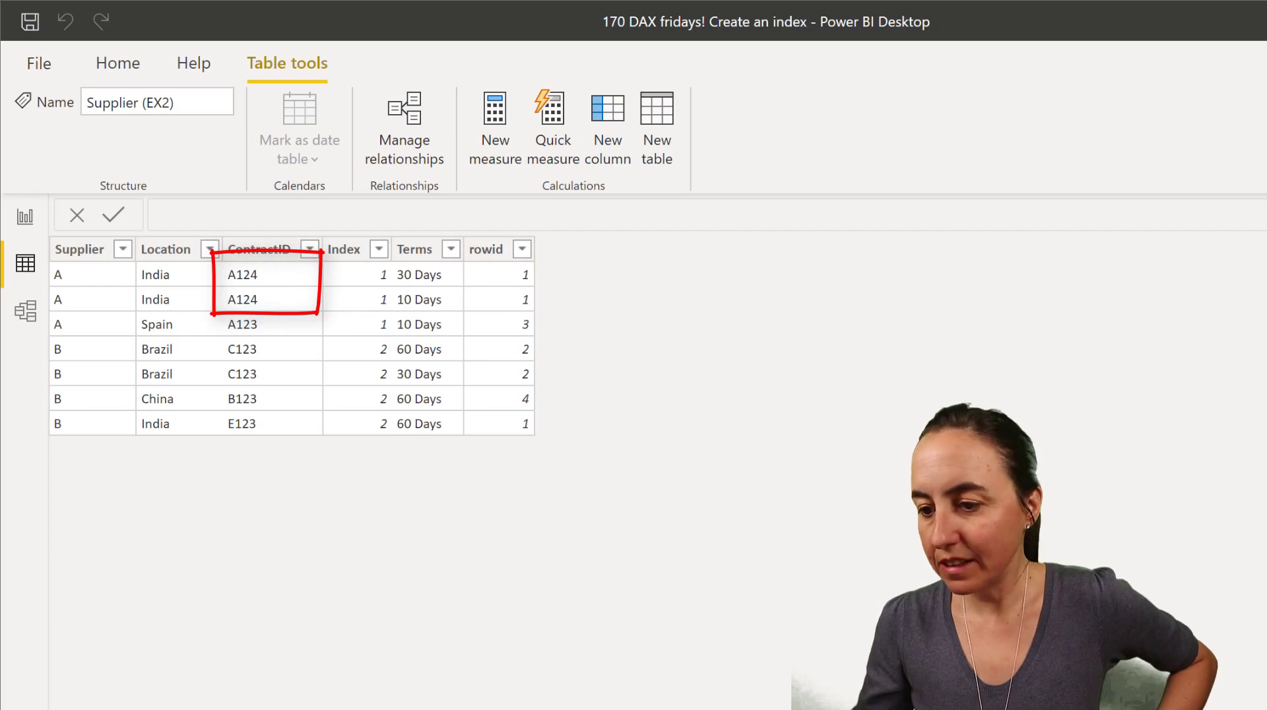
{"action": "left_click", "coordinate": [485, 249]}
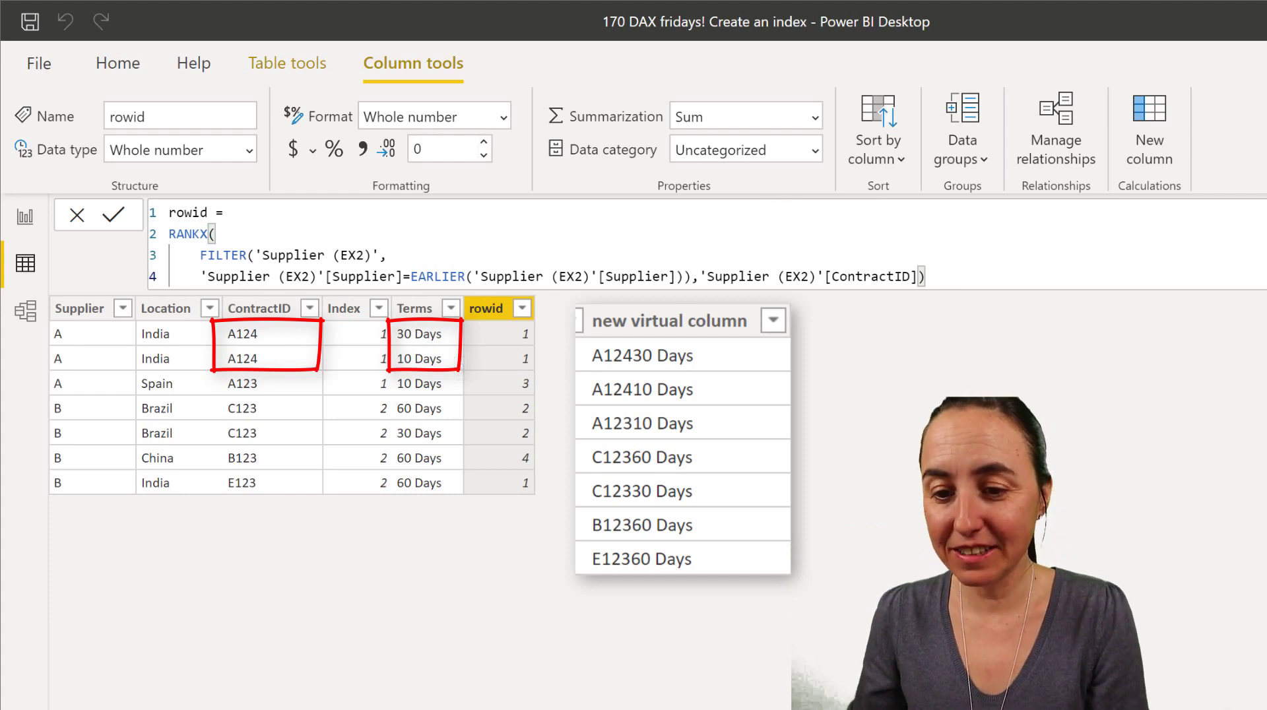
Wrap the rank expression as CONCATENATE('Supplier (EX2)'[ContractID], 'Supplier (EX2)'[Terms])
{"action": "left_click", "coordinate": [701, 280]}
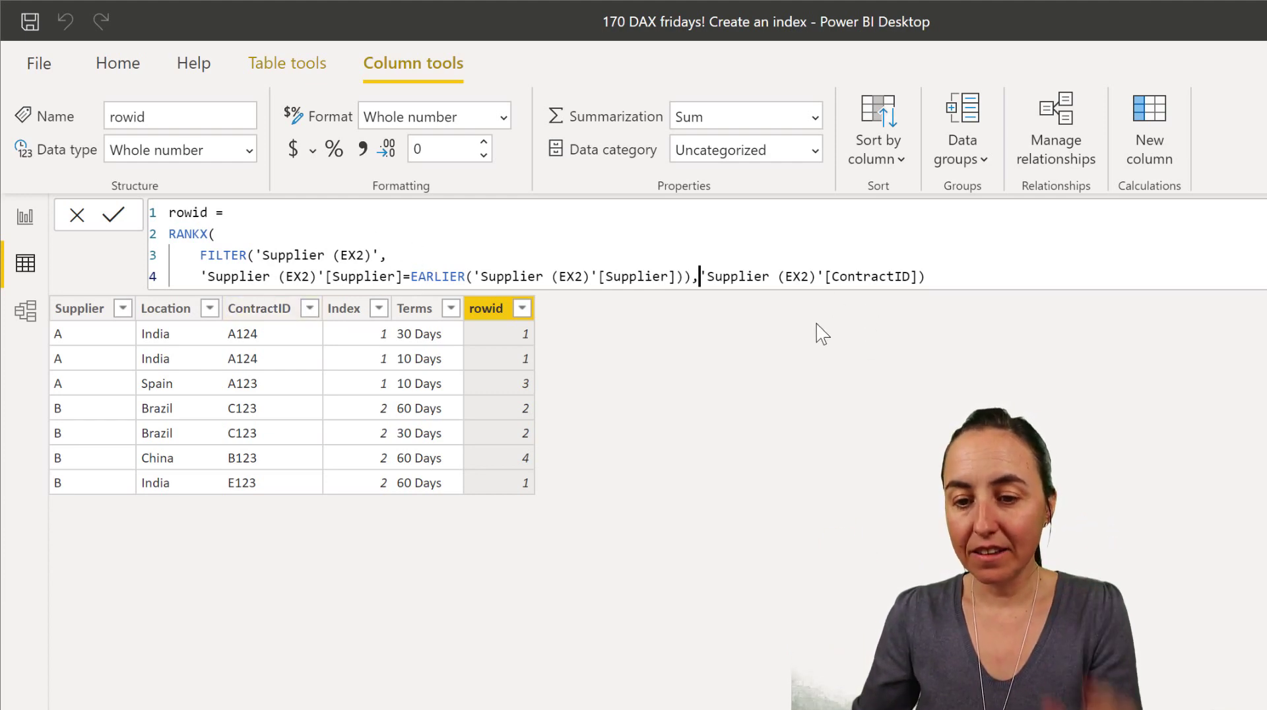
{"action": "type", "text": "con"}
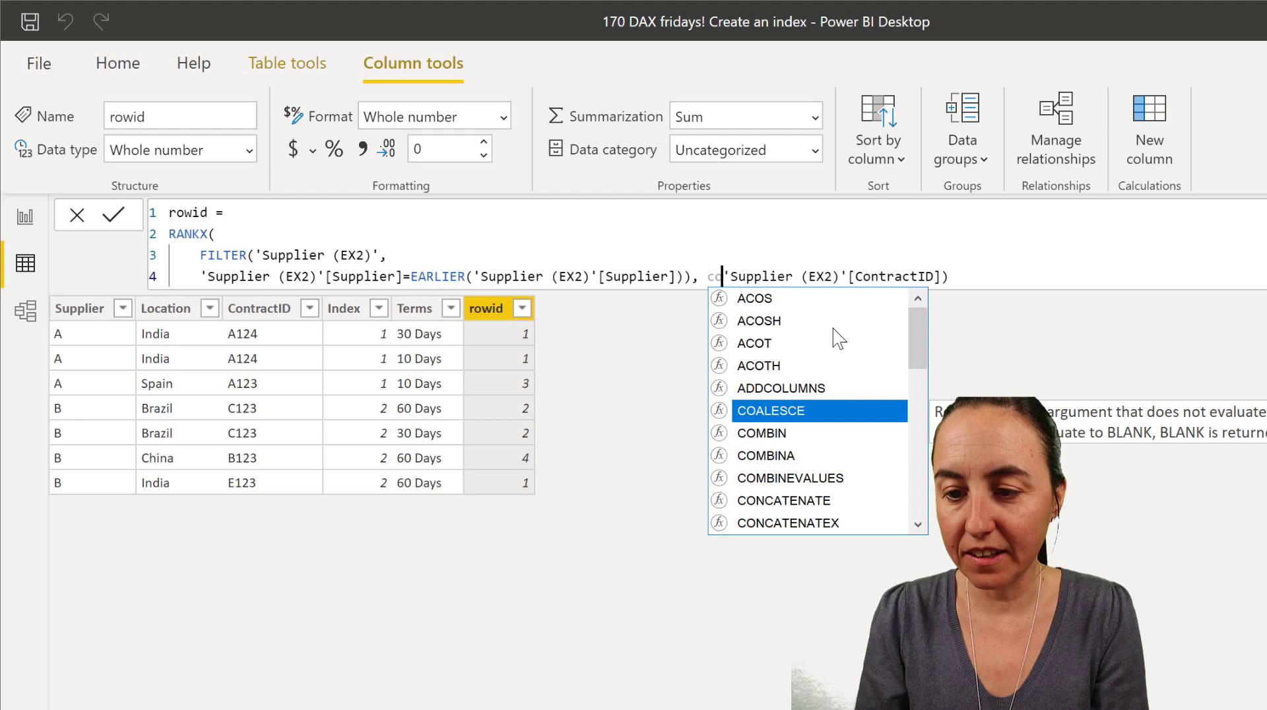
{"action": "key", "text": "Tab"}
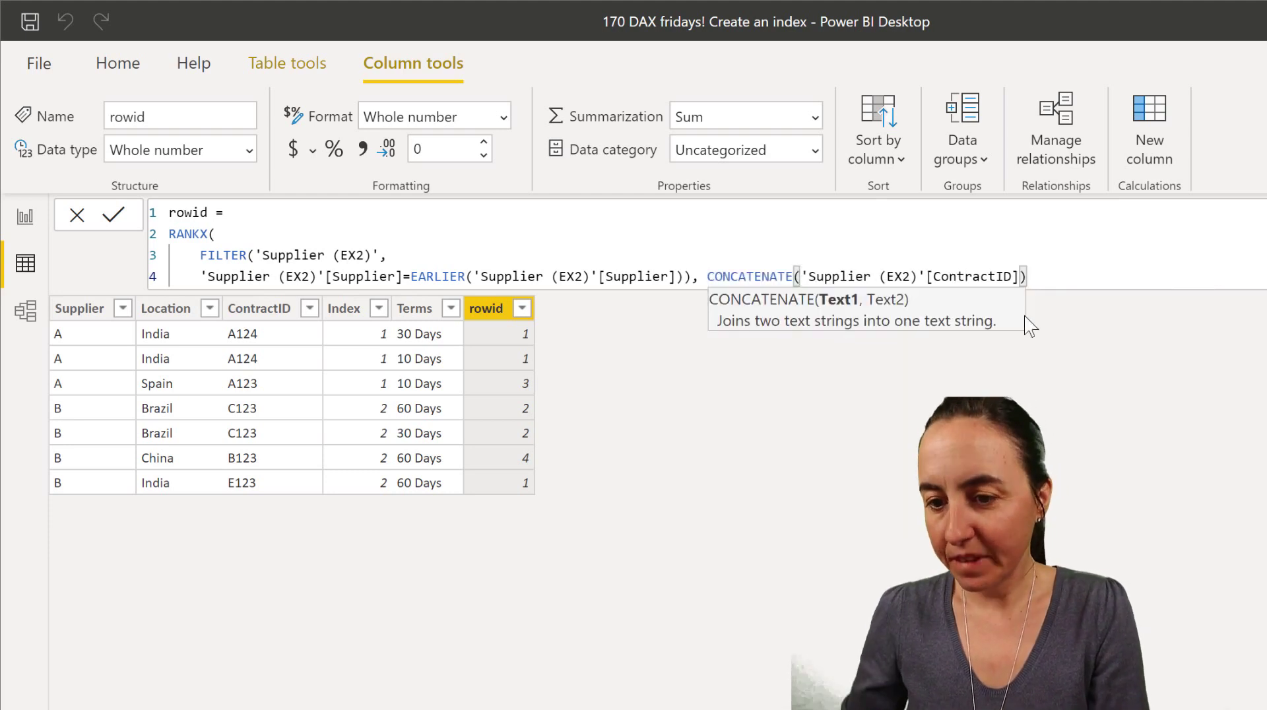
{"action": "left_click", "coordinate": [1021, 277]}
{"action": "type", "text": ", "}
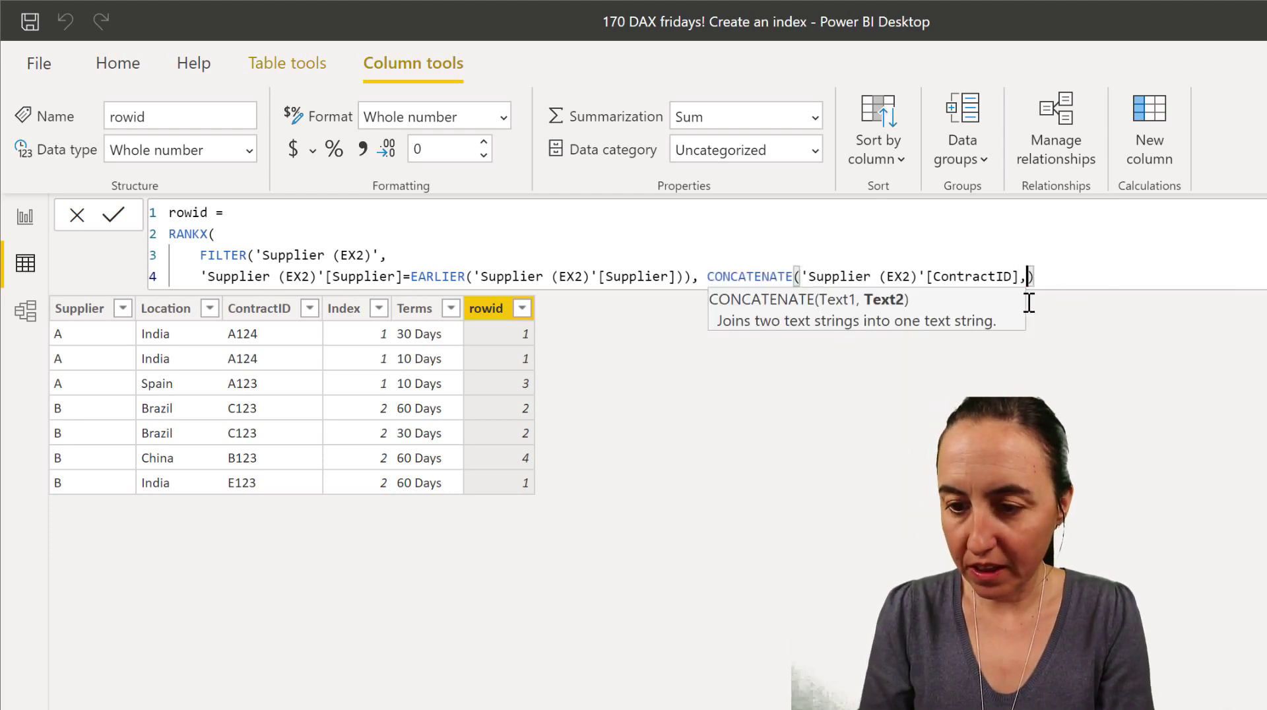
{"action": "type", "text": "term"}
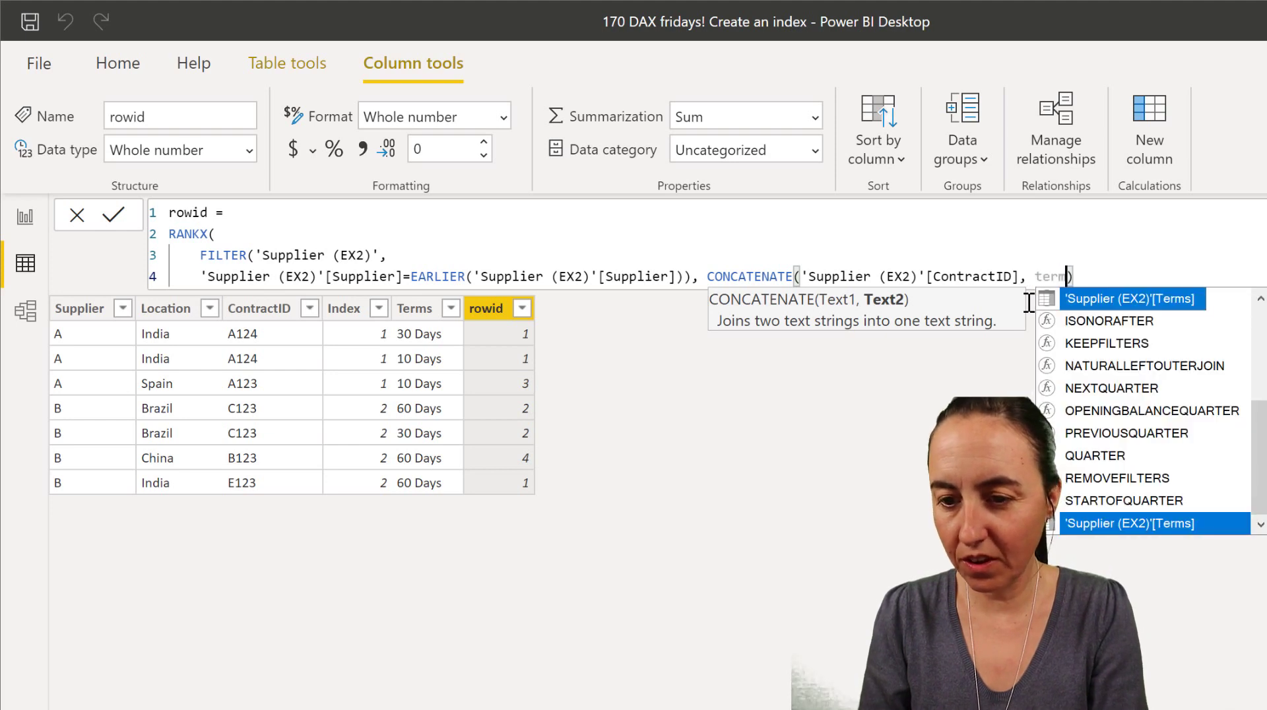
{"action": "key", "text": "Tab"}
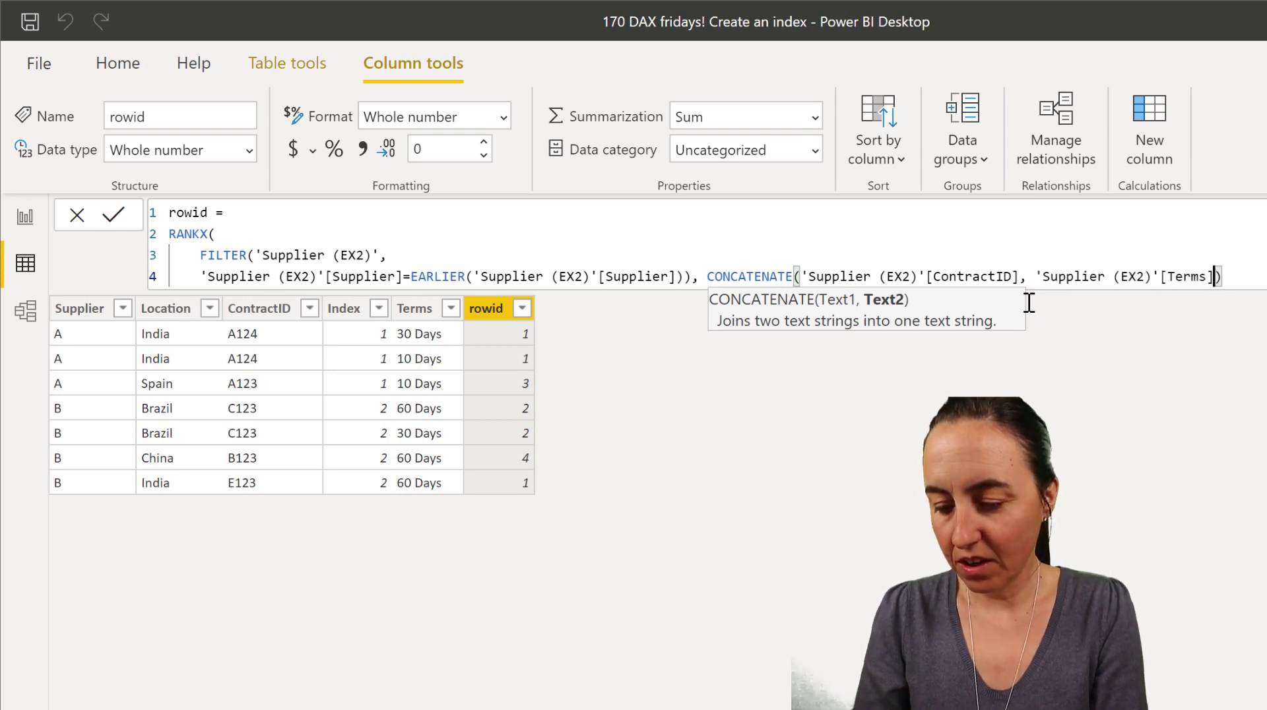
{"action": "type", "text": ")"}
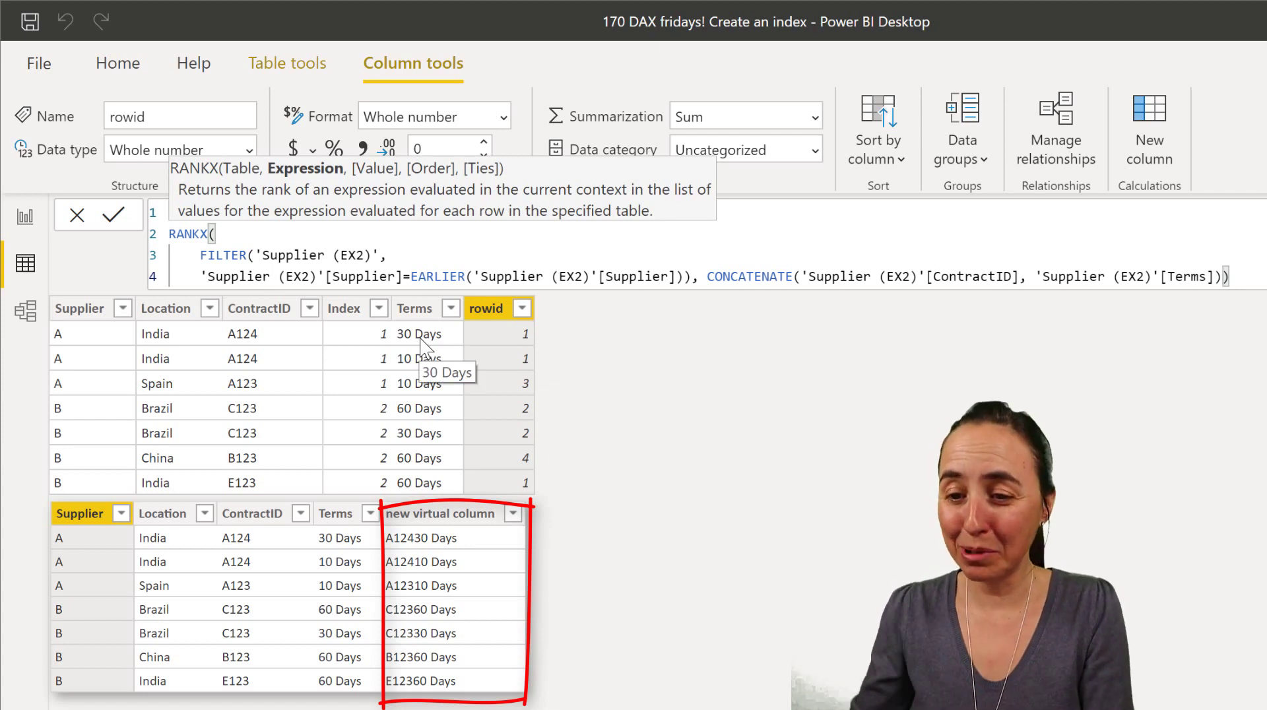
Commit the revised rowid formula so the Supplier (EX2) table recalculates
{"action": "key", "text": "Return"}
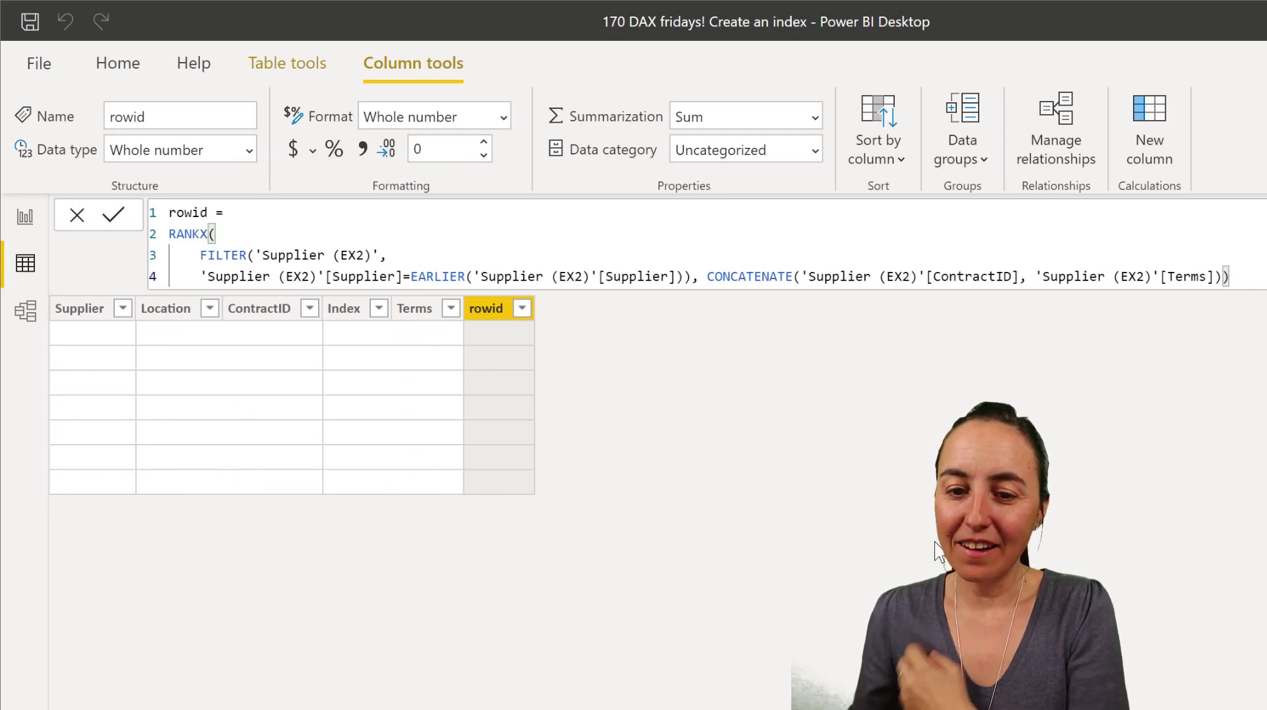